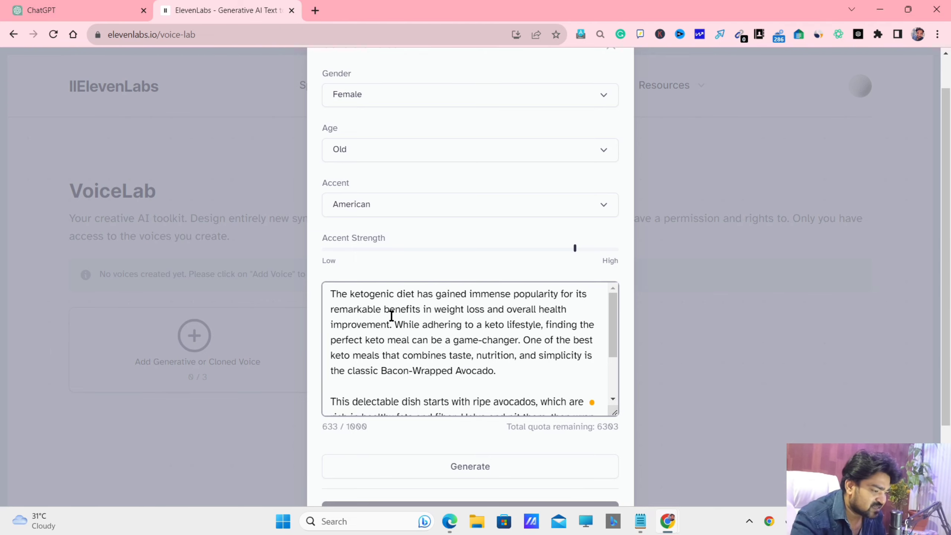
Append "if you want best keto meal plan click link in the description" to the end of the voice script, correcting its misspelled words
{"action": "scroll", "coordinate": [483, 319], "scroll_direction": "down", "scroll_amount": 5}
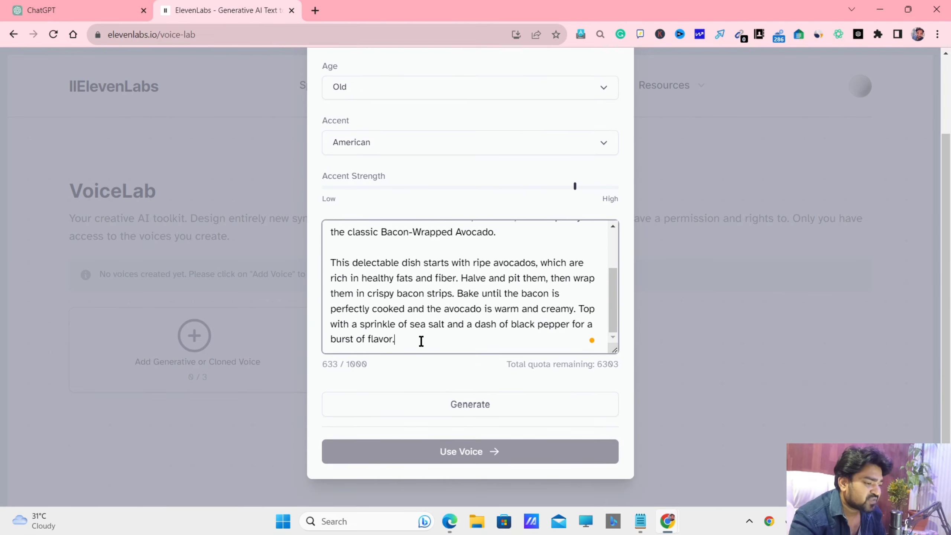
{"action": "left_click", "coordinate": [418, 344]}
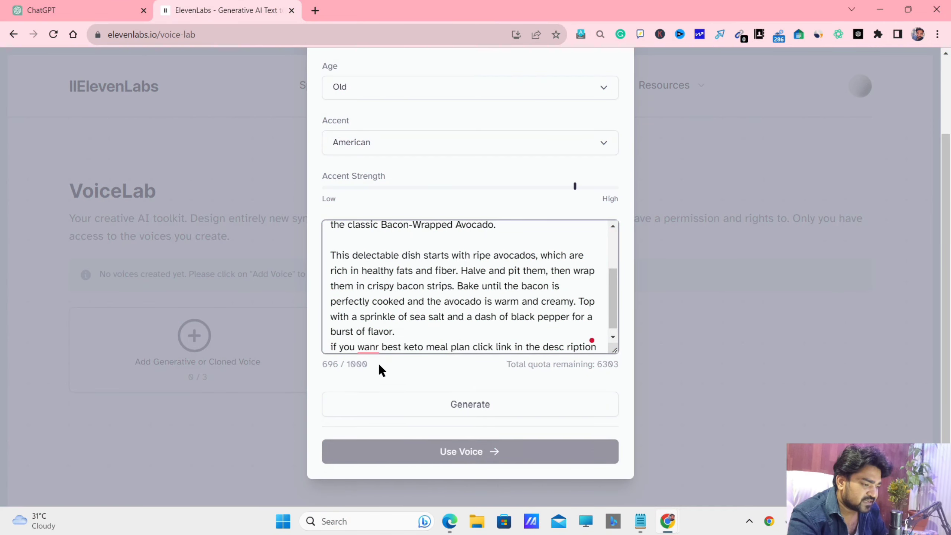
{"action": "left_click", "coordinate": [369, 346]}
{"action": "left_click", "coordinate": [376, 385]}
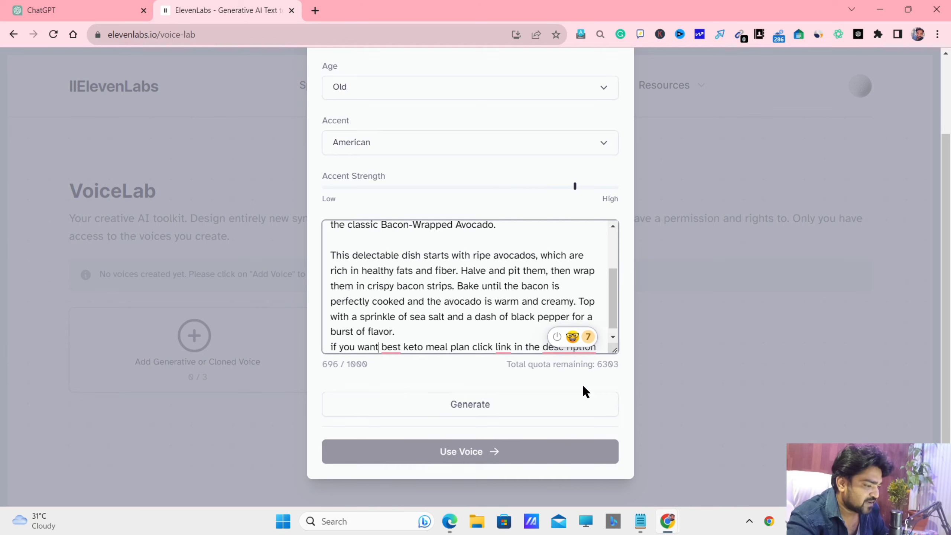
{"action": "mouse_move", "coordinate": [587, 351]}
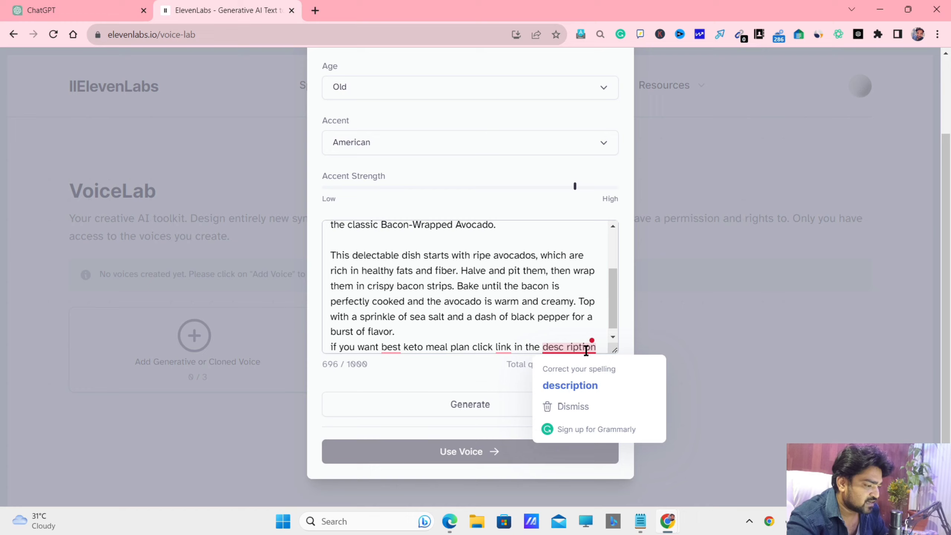
{"action": "left_click", "coordinate": [568, 385]}
Review the complete keto meal script and generate its speech with the old American female voice
{"action": "scroll", "coordinate": [538, 269], "scroll_direction": "up", "scroll_amount": 2}
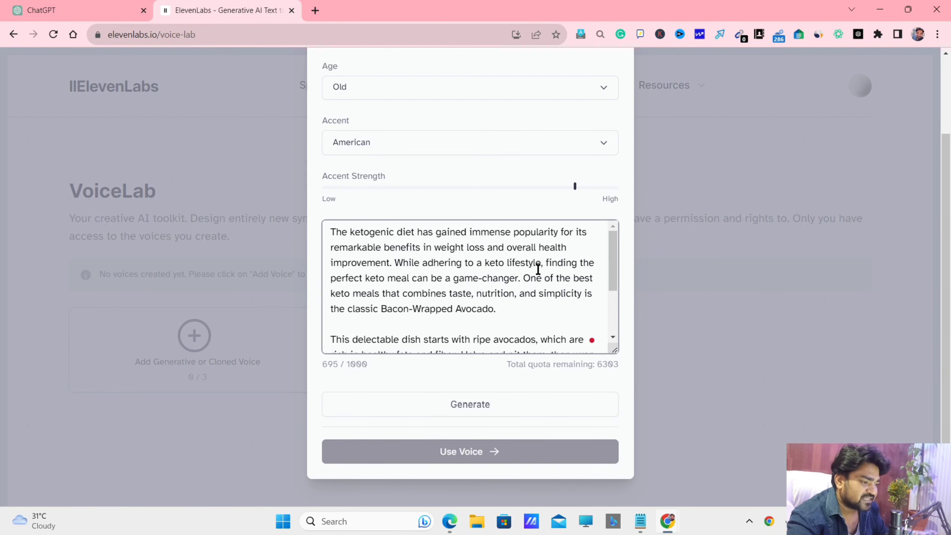
{"action": "scroll", "coordinate": [529, 270], "scroll_direction": "down", "scroll_amount": 3}
{"action": "scroll", "coordinate": [480, 403], "scroll_direction": "down", "scroll_amount": 1}
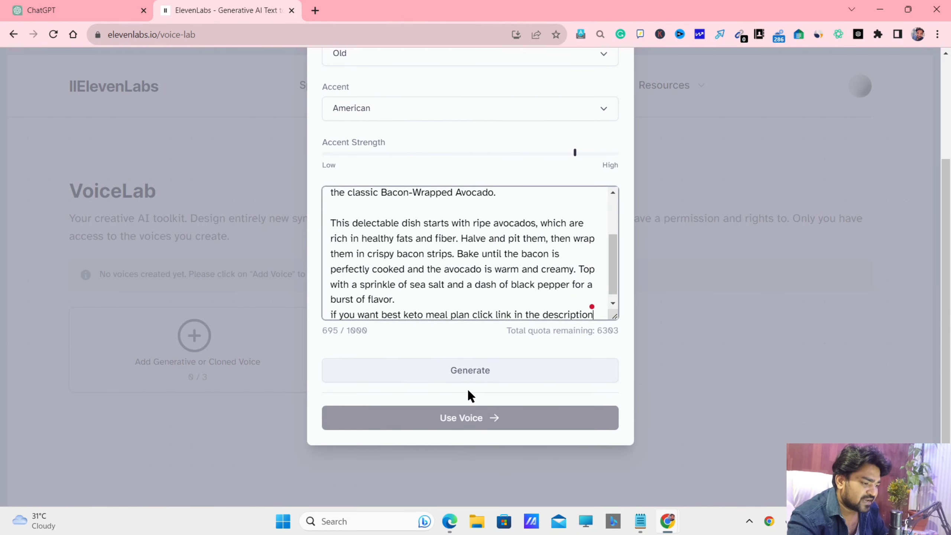
{"action": "left_click", "coordinate": [465, 370]}
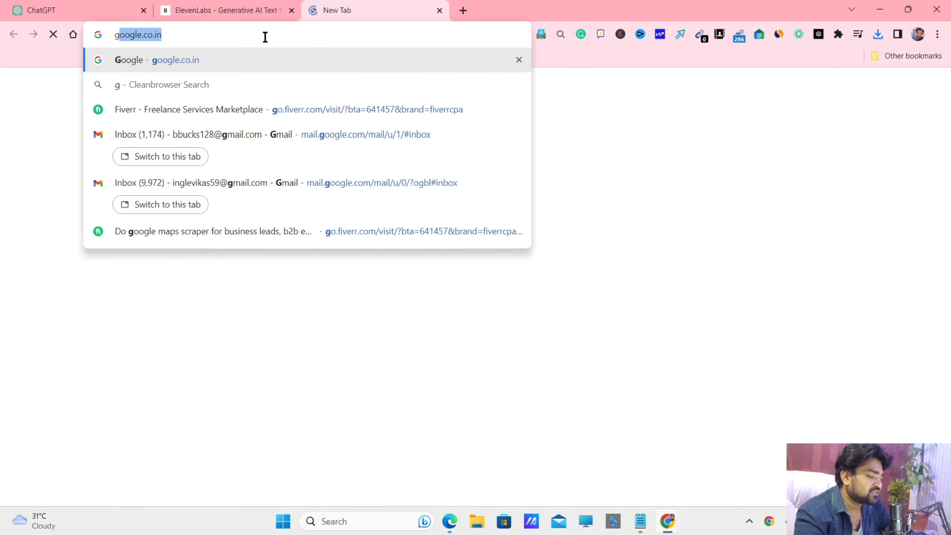
Search Google for "adobe animation youtube free" and start a new animation from Adobe's "Make animations for YouTube for free" page
{"action": "key", "text": "Return"}
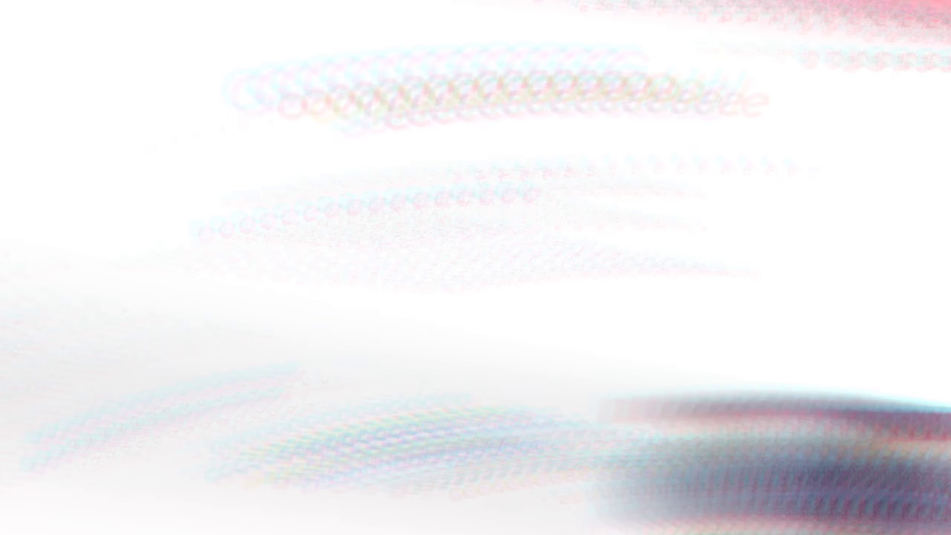
{"action": "type", "text": "ado"}
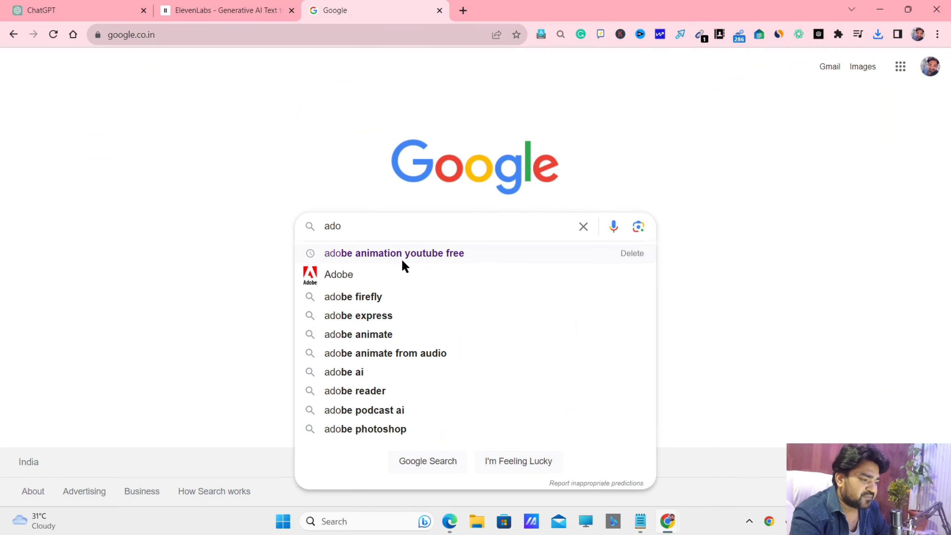
{"action": "left_click", "coordinate": [401, 255]}
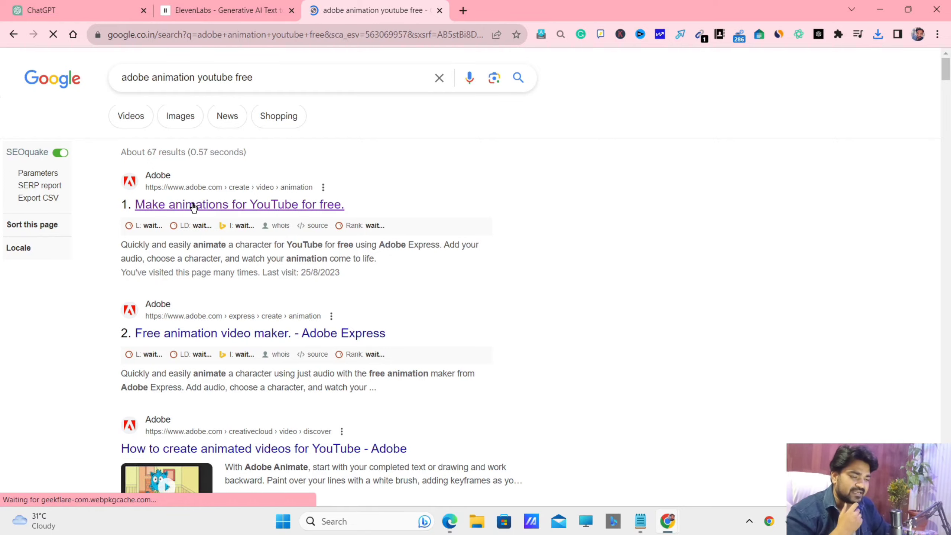
{"action": "left_click", "coordinate": [194, 208]}
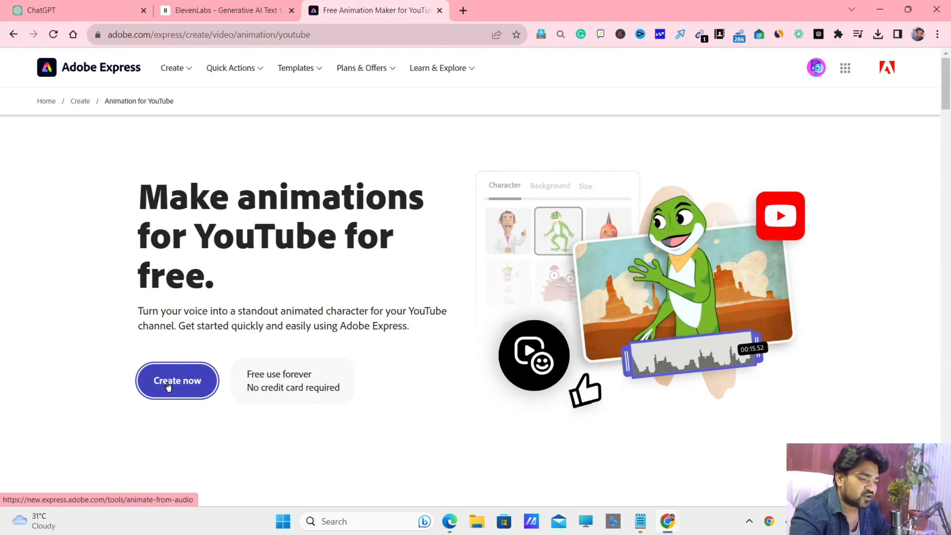
{"action": "left_click", "coordinate": [169, 384]}
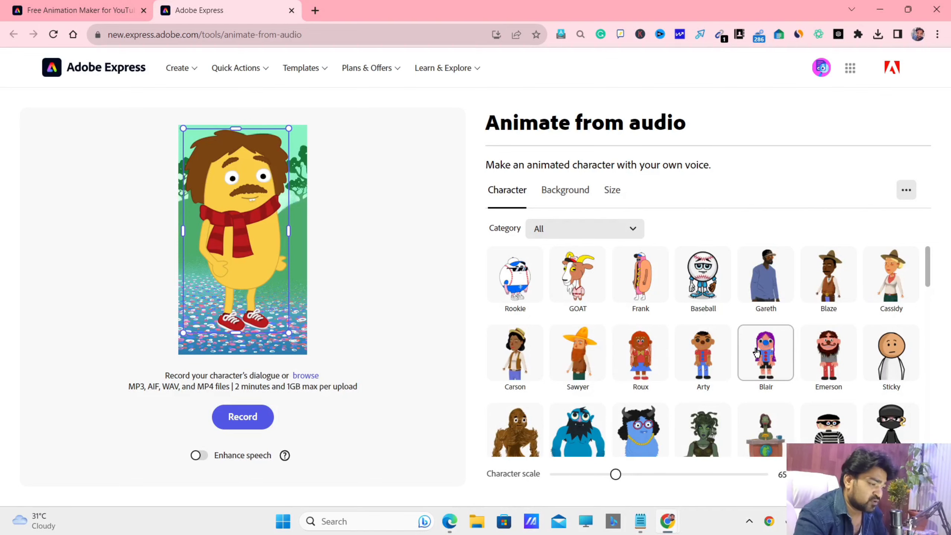
Look through the available characters for the audio-driven animation
{"action": "scroll", "coordinate": [757, 352], "scroll_direction": "down", "scroll_amount": 1}
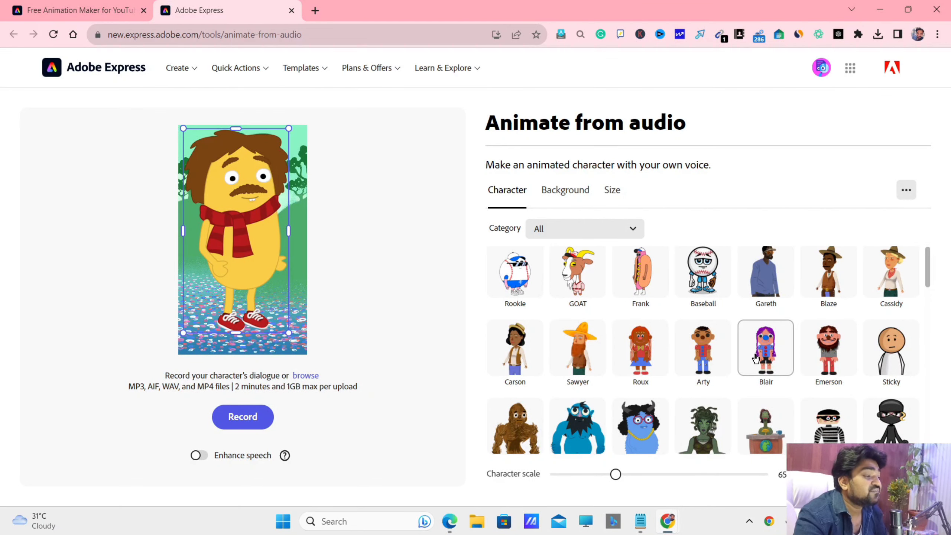
{"action": "scroll", "coordinate": [756, 358], "scroll_direction": "down", "scroll_amount": 8}
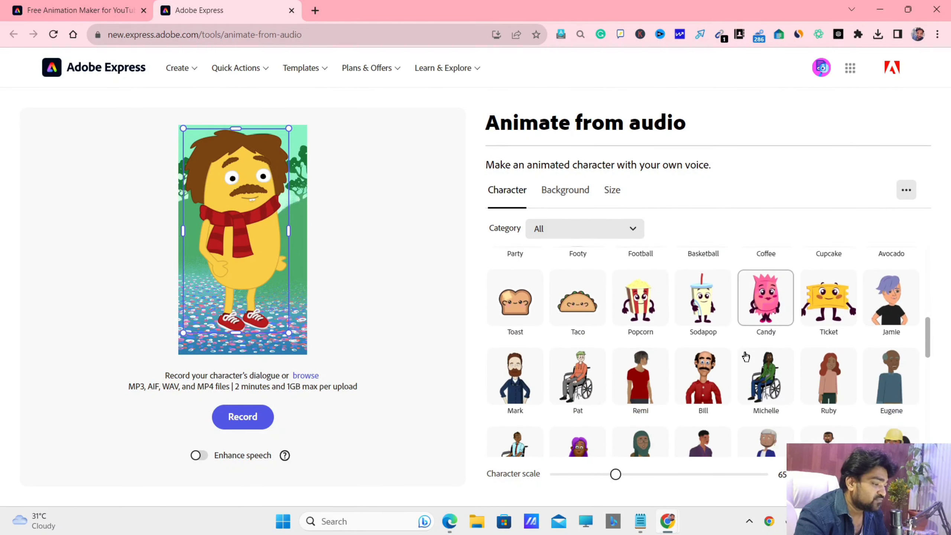
{"action": "scroll", "coordinate": [746, 356], "scroll_direction": "down", "scroll_amount": 3}
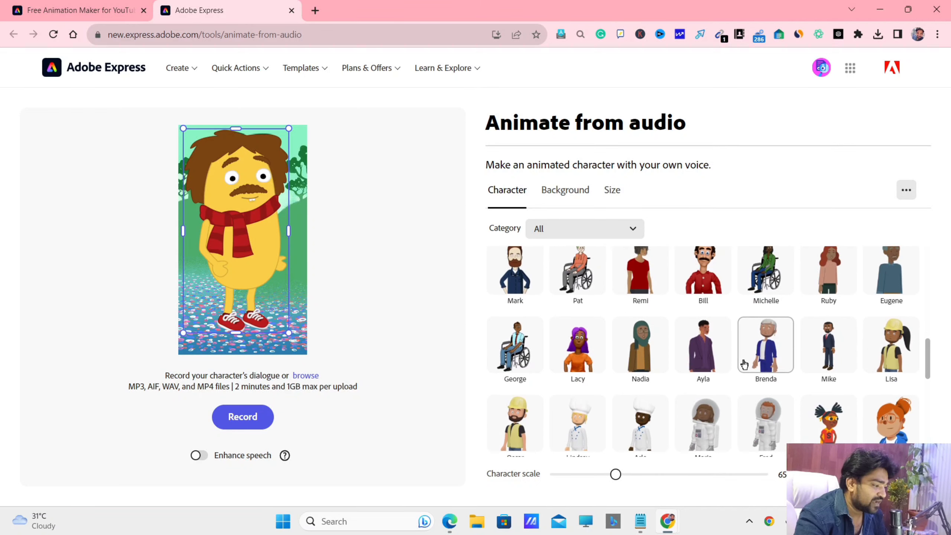
{"action": "scroll", "coordinate": [745, 364], "scroll_direction": "down", "scroll_amount": 1}
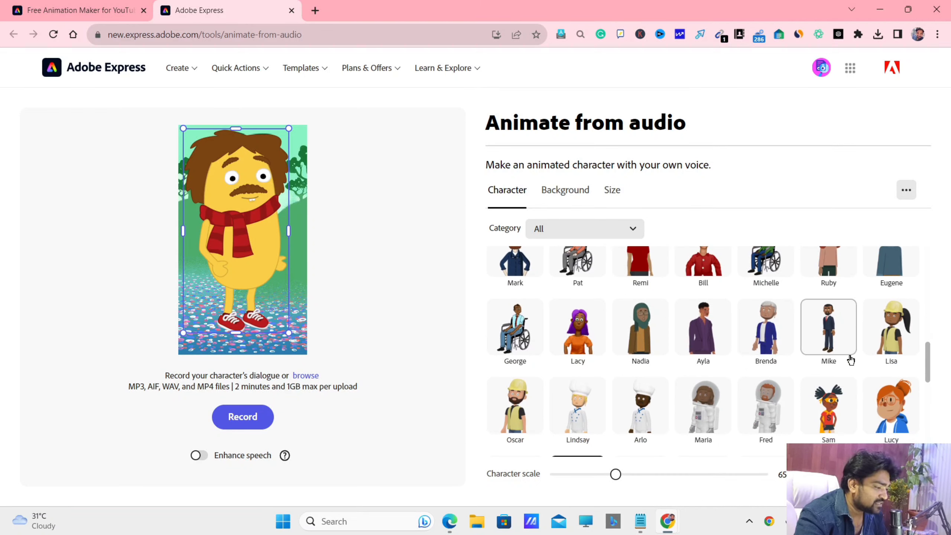
{"action": "scroll", "coordinate": [839, 390], "scroll_direction": "down", "scroll_amount": 2}
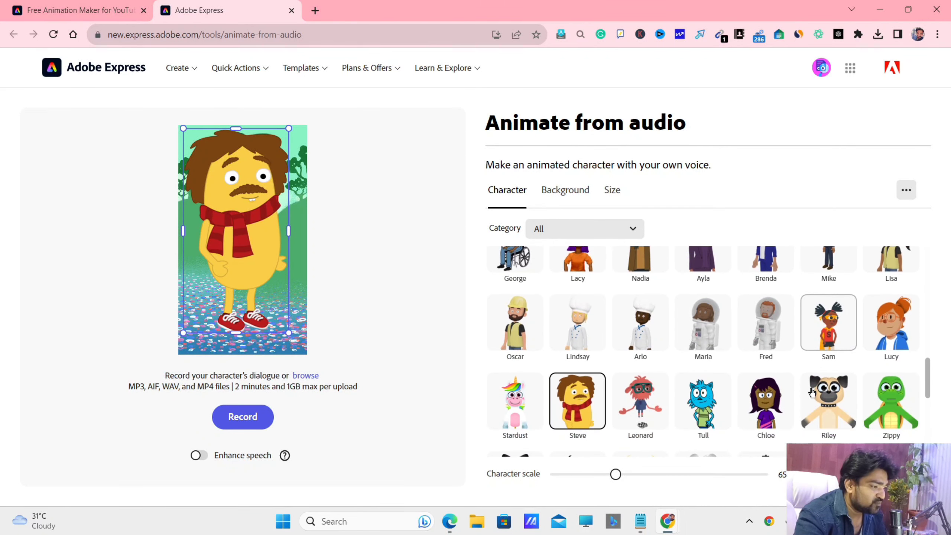
Resize the animation for YouTube using the 16:9 Landscape format, 1920 x 1080
{"action": "left_click", "coordinate": [556, 190]}
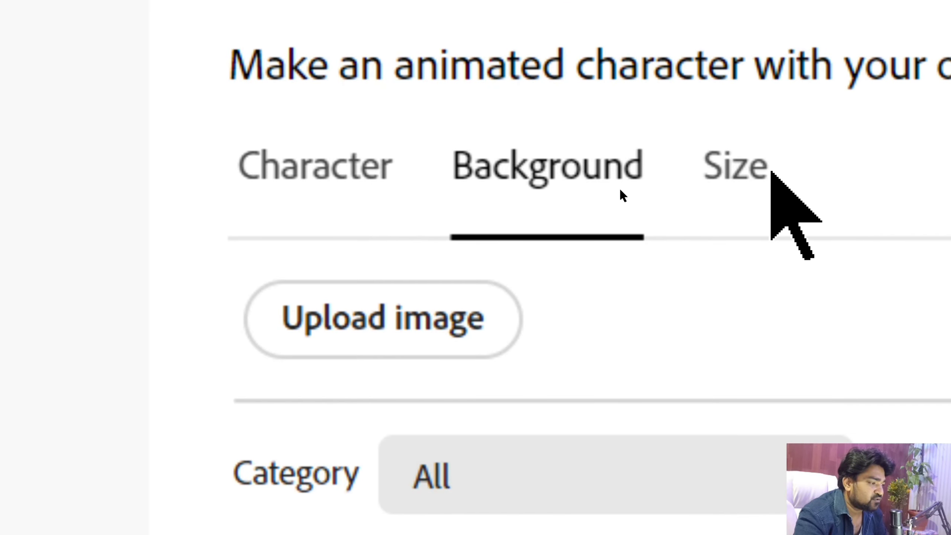
{"action": "left_click", "coordinate": [728, 169]}
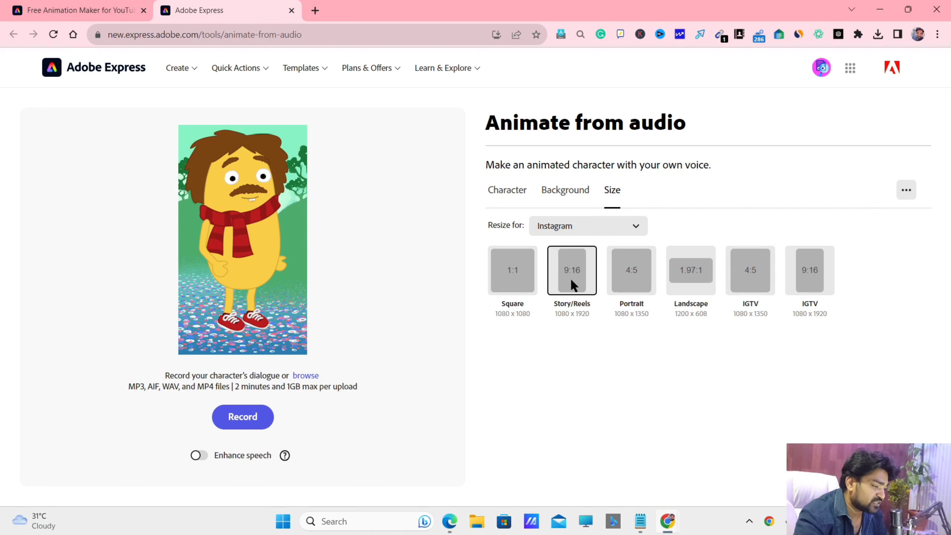
{"action": "left_click", "coordinate": [573, 226]}
{"action": "left_click", "coordinate": [557, 313]}
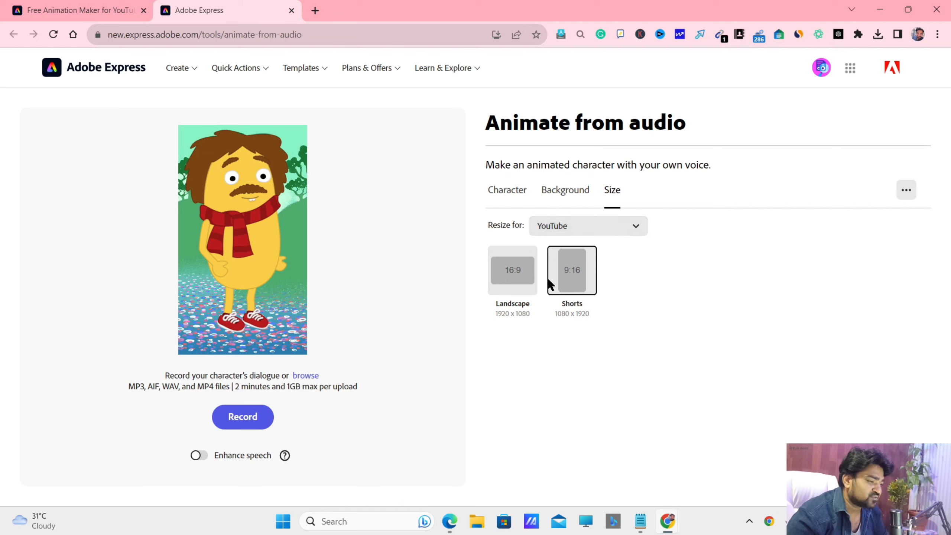
{"action": "left_click", "coordinate": [632, 227]}
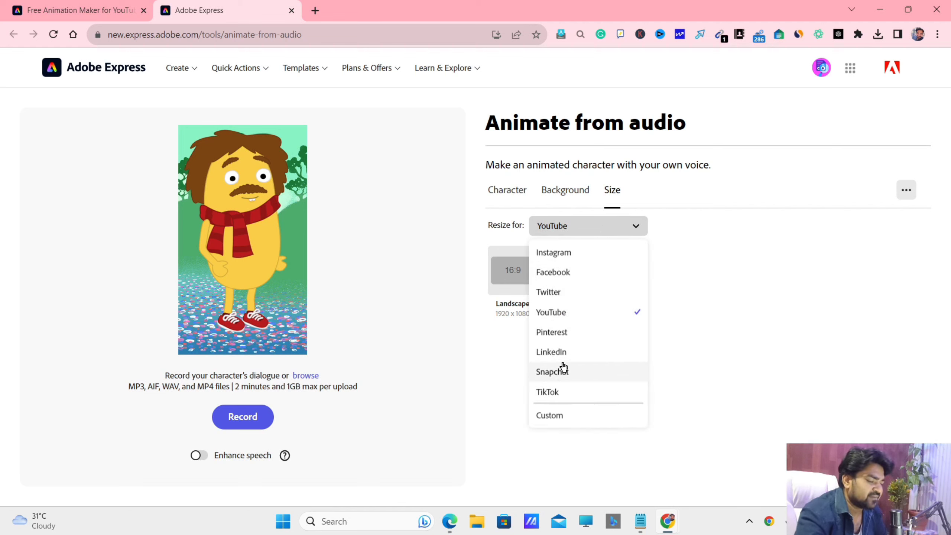
{"action": "left_click", "coordinate": [571, 223]}
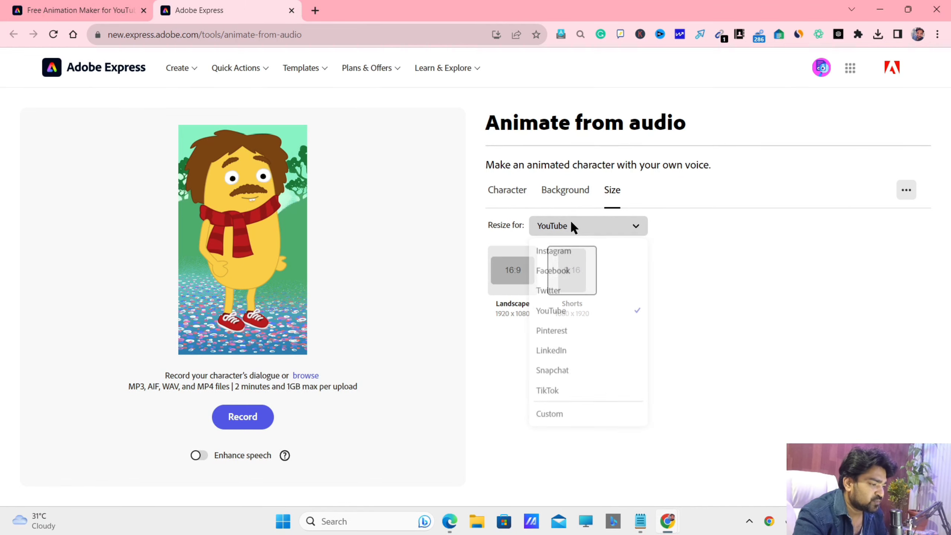
{"action": "left_click", "coordinate": [515, 270]}
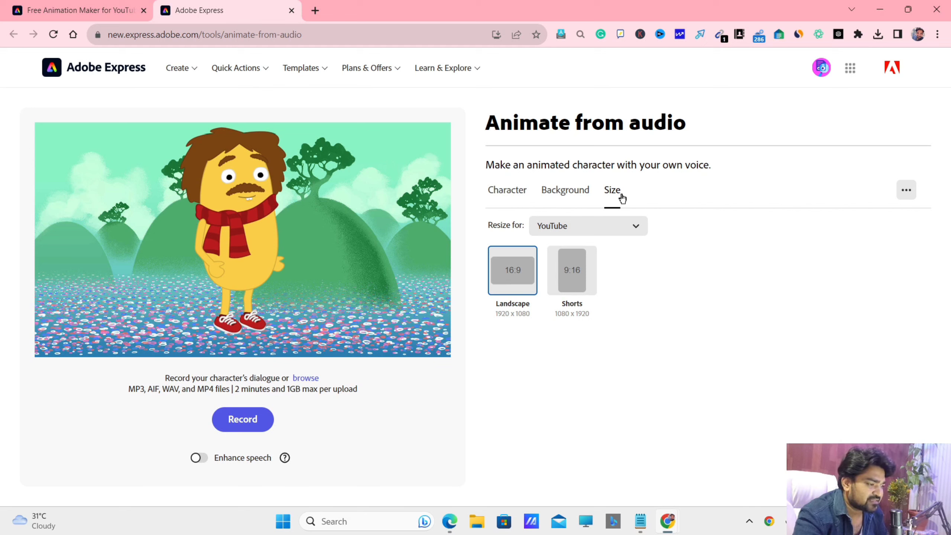
Look through the available background scenes for the animation
{"action": "left_click", "coordinate": [554, 199]}
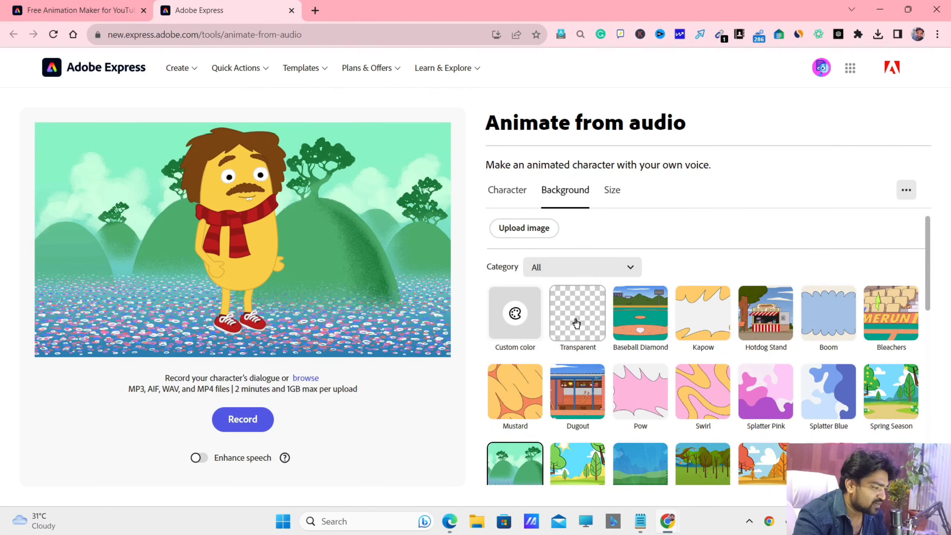
{"action": "scroll", "coordinate": [577, 323], "scroll_direction": "down", "scroll_amount": 1}
{"action": "scroll", "coordinate": [585, 337], "scroll_direction": "up", "scroll_amount": 1}
{"action": "scroll", "coordinate": [617, 369], "scroll_direction": "down", "scroll_amount": 2}
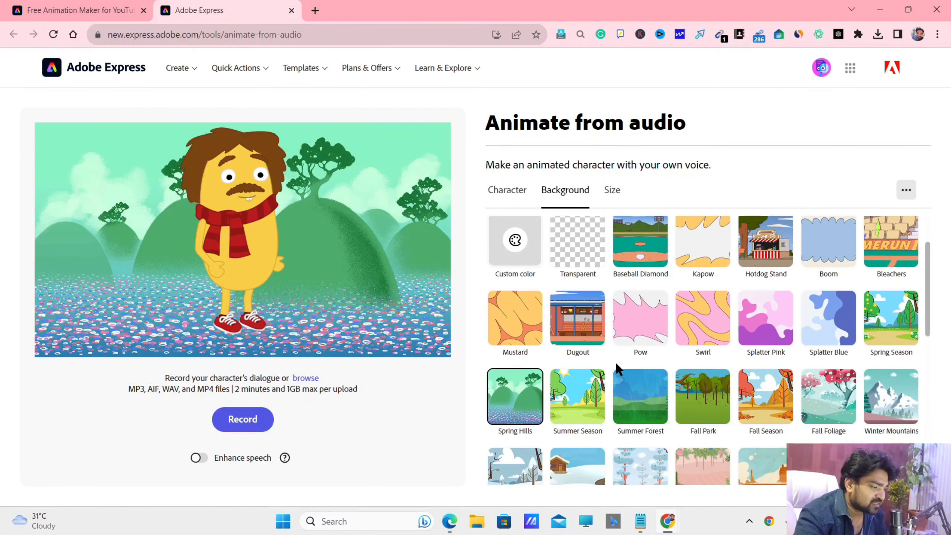
{"action": "scroll", "coordinate": [633, 394], "scroll_direction": "down", "scroll_amount": 6}
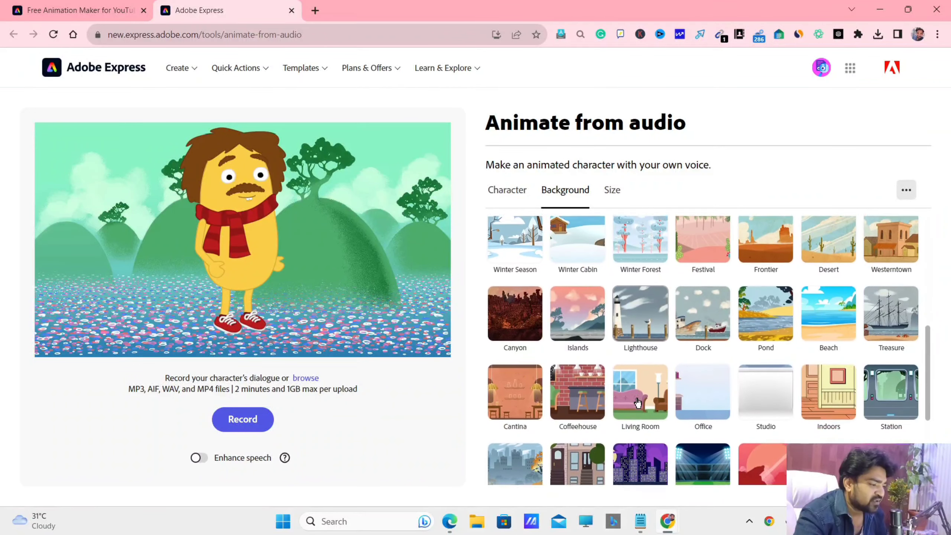
{"action": "scroll", "coordinate": [637, 402], "scroll_direction": "down", "scroll_amount": 3}
{"action": "scroll", "coordinate": [635, 397], "scroll_direction": "up", "scroll_amount": 10}
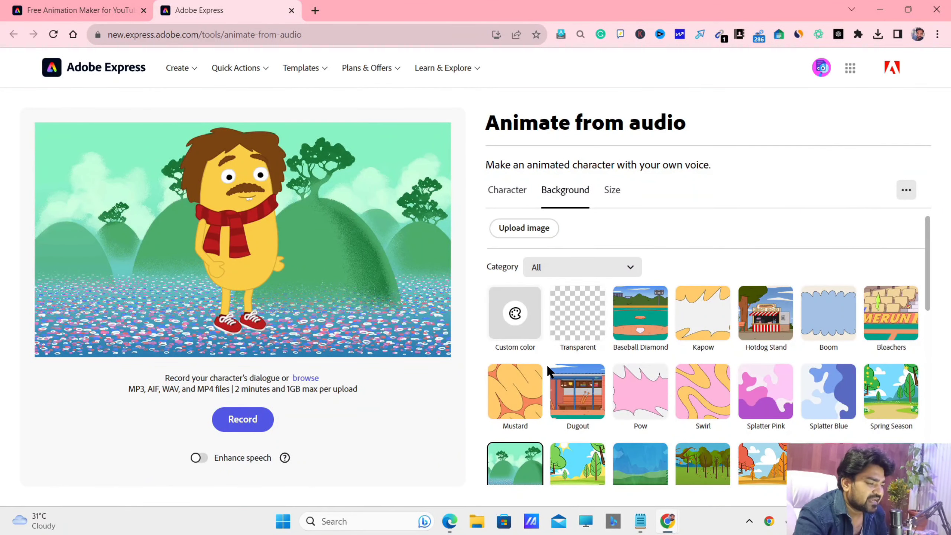
Replace the background scene with a custom bright green color, #18CC1F
{"action": "left_click", "coordinate": [520, 318]}
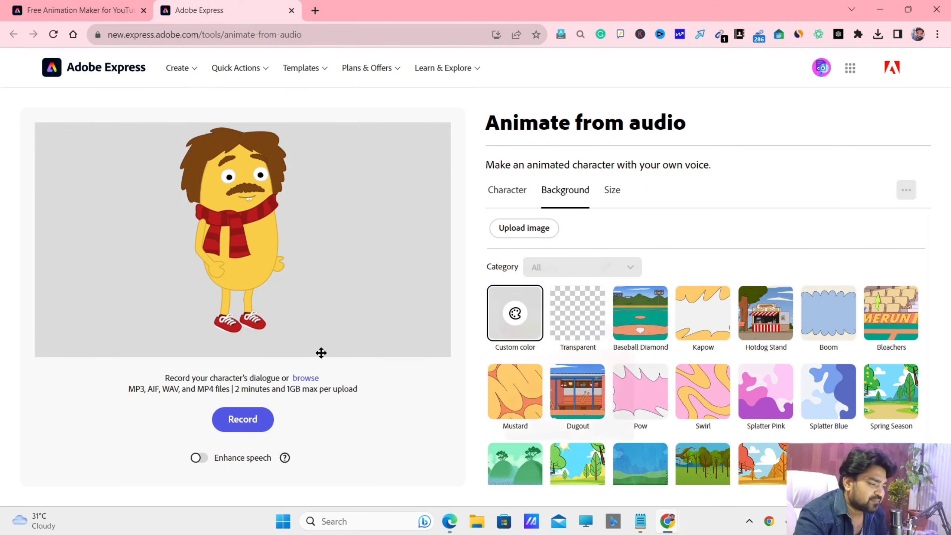
{"action": "left_click", "coordinate": [519, 331]}
{"action": "left_click_drag", "start_coordinate": [519, 331], "coordinate": [562, 336]}
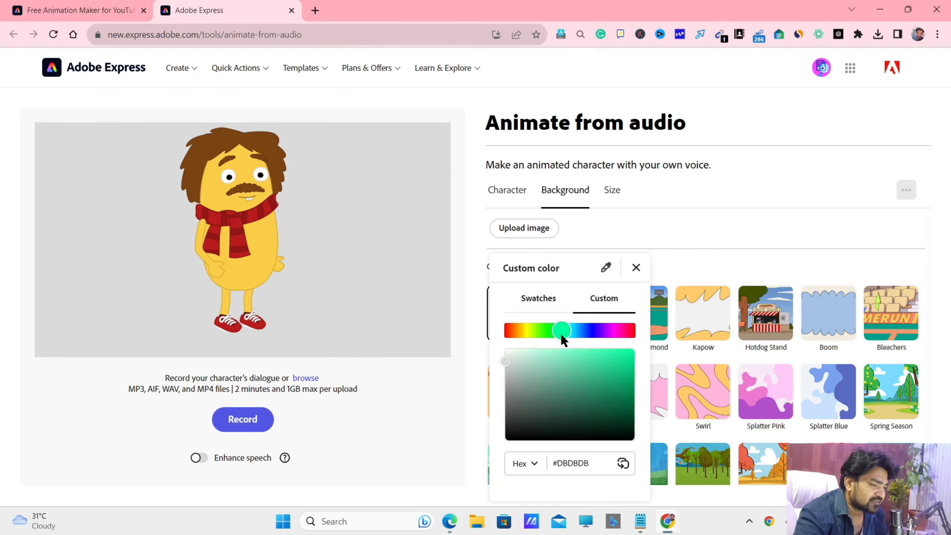
{"action": "left_click", "coordinate": [543, 403]}
{"action": "left_click", "coordinate": [567, 396]}
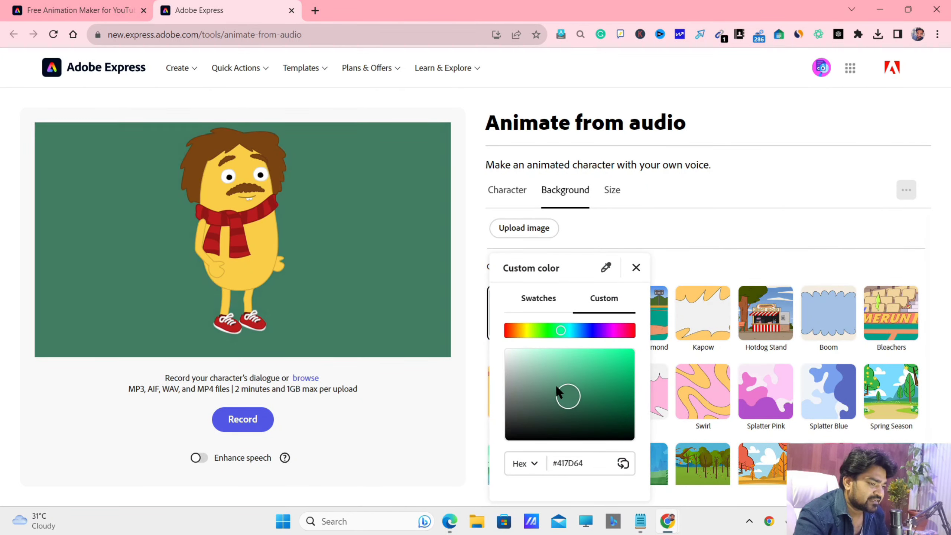
{"action": "left_click", "coordinate": [562, 360]}
{"action": "left_click", "coordinate": [583, 367]}
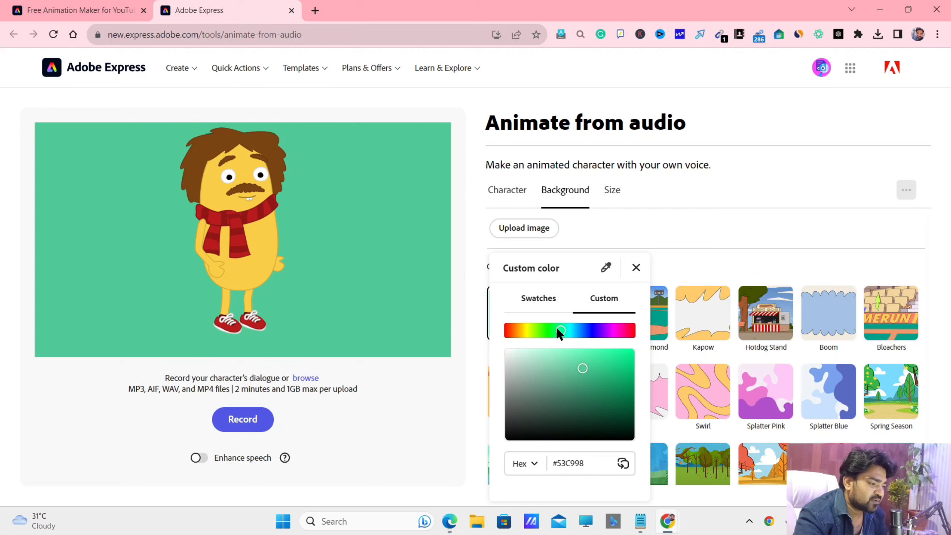
{"action": "left_click_drag", "start_coordinate": [558, 332], "coordinate": [549, 336]}
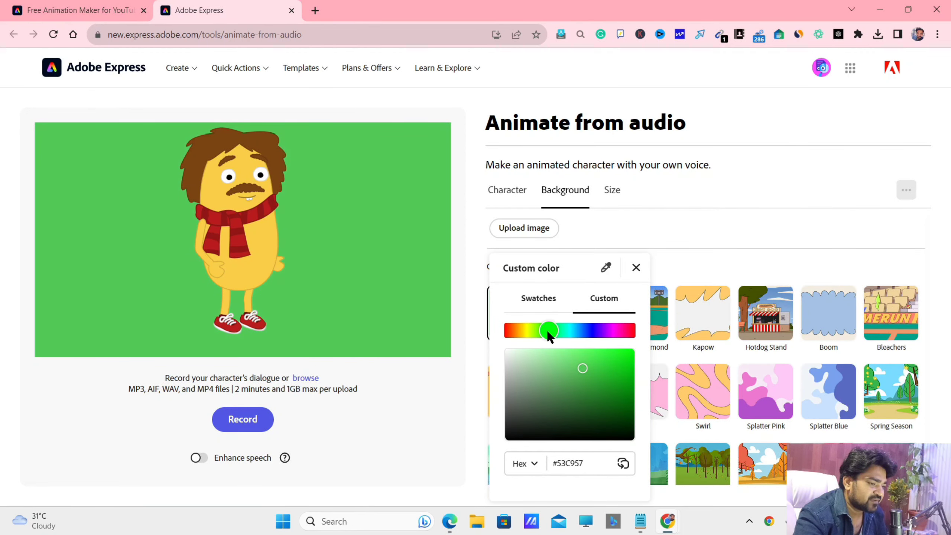
{"action": "left_click", "coordinate": [620, 367]}
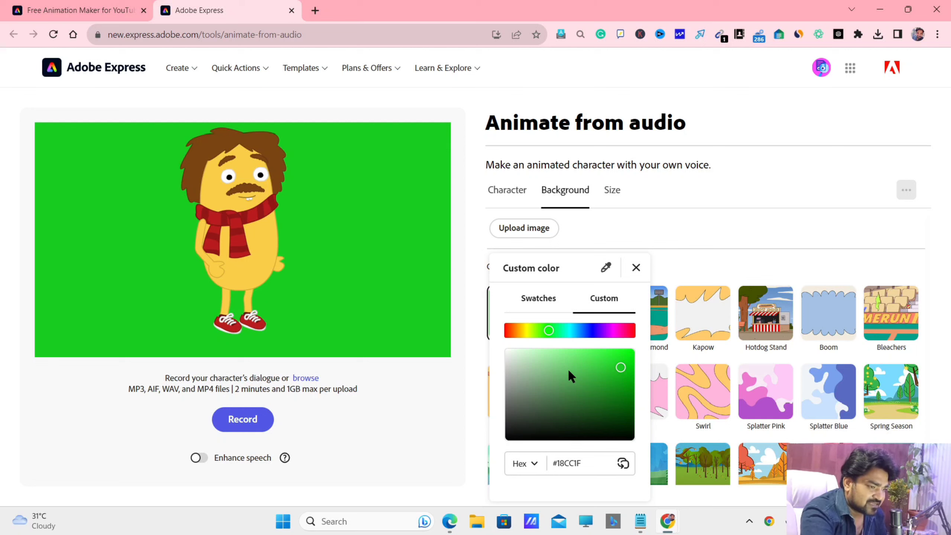
{"action": "scroll", "coordinate": [657, 382], "scroll_direction": "down", "scroll_amount": 1}
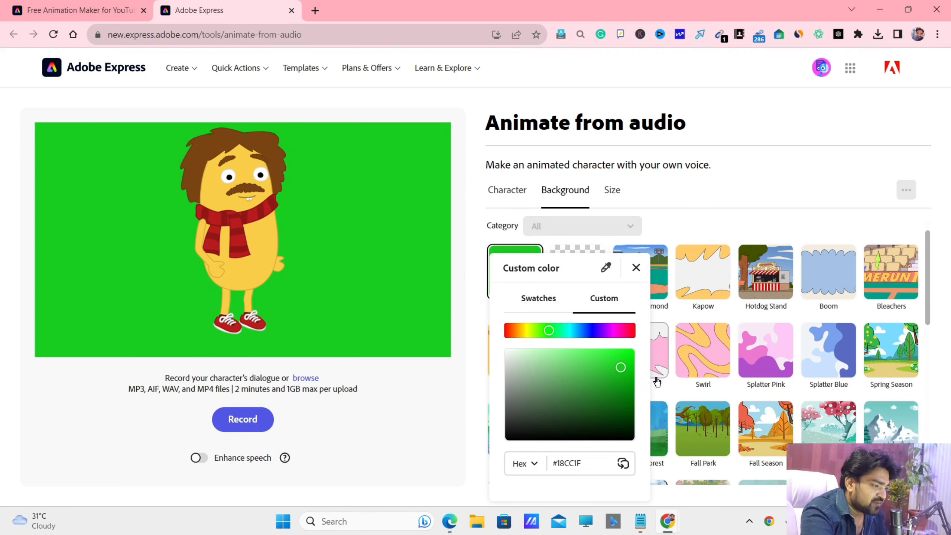
{"action": "scroll", "coordinate": [670, 335], "scroll_direction": "up", "scroll_amount": 1}
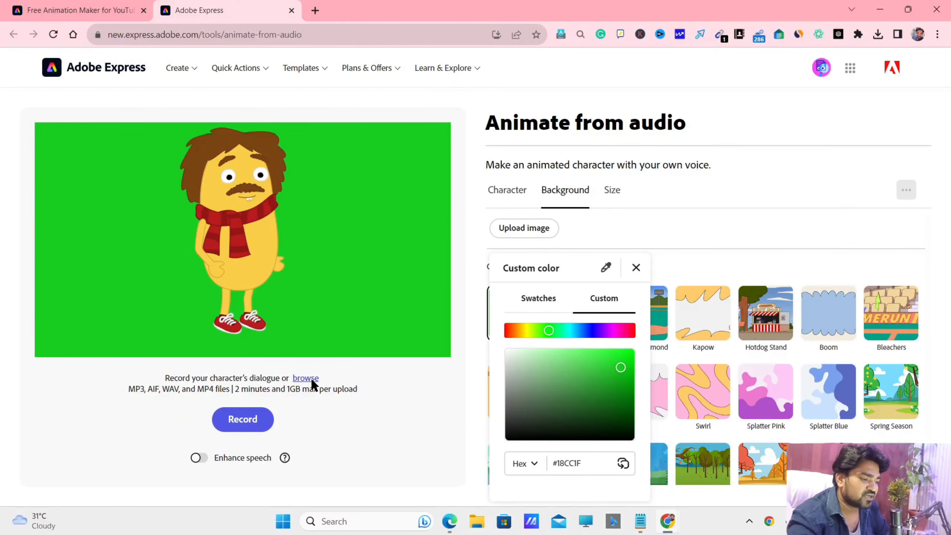
Upload the audio file ElevenLabs_voice_design_preview_2023-09-06T12_54_15.354Z from Downloads as the character's dialogue
{"action": "left_click", "coordinate": [310, 384]}
{"action": "left_click", "coordinate": [313, 380]}
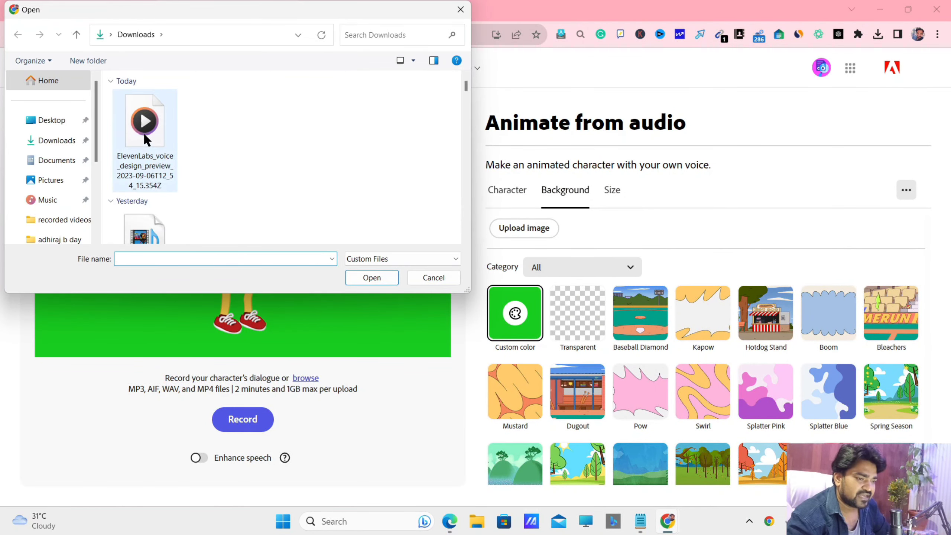
{"action": "left_click", "coordinate": [148, 137]}
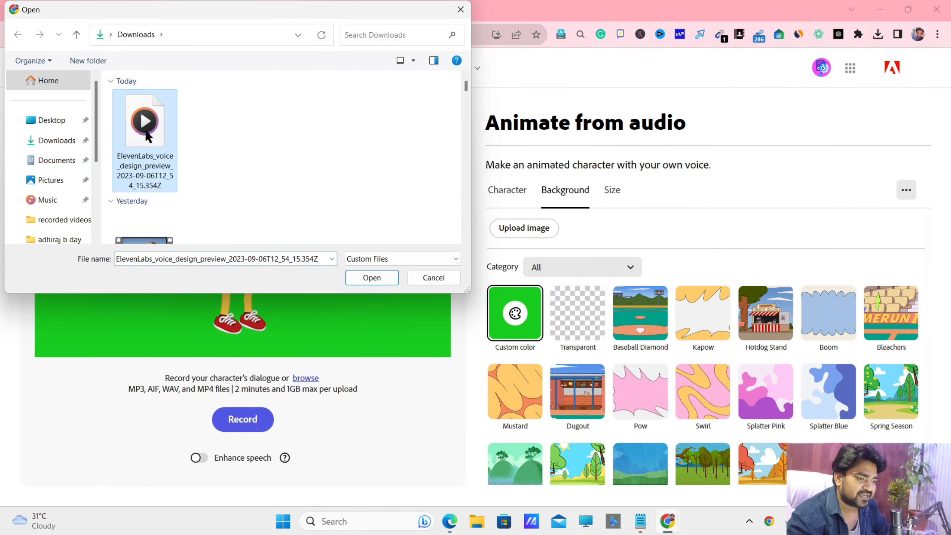
{"action": "left_click", "coordinate": [358, 277]}
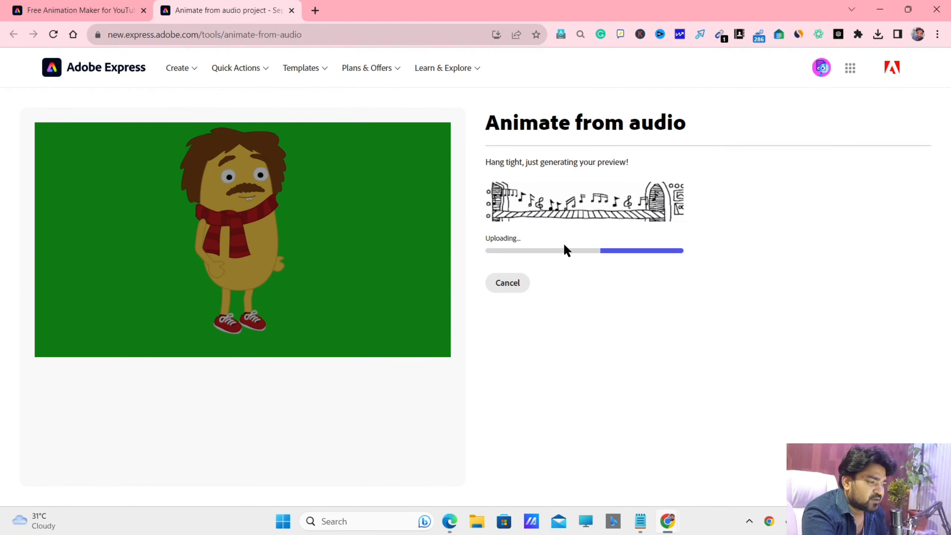